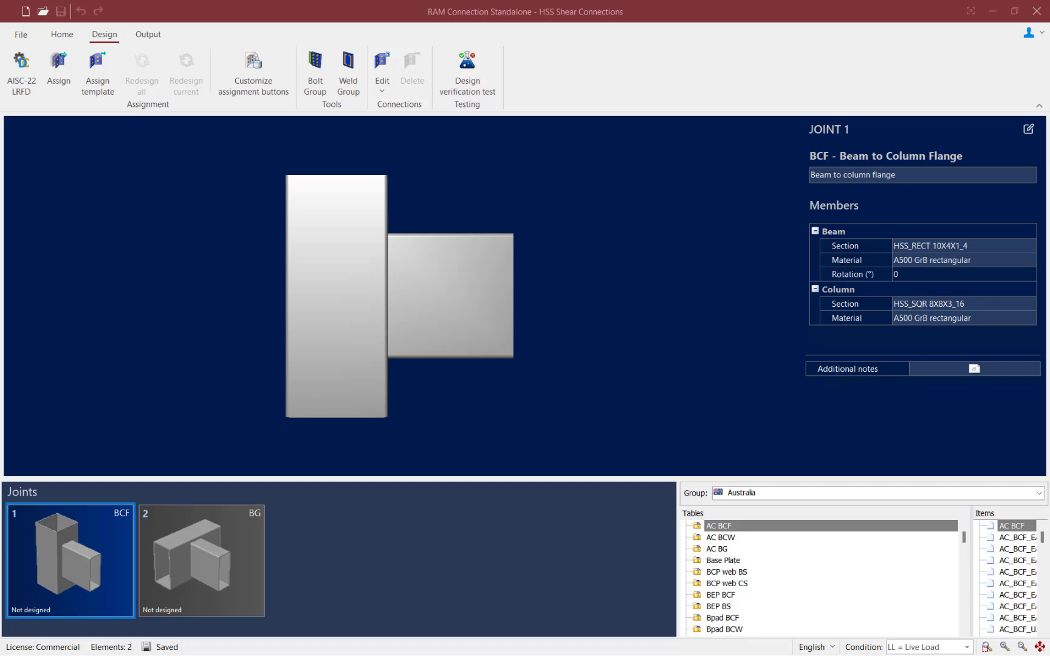
Check Joint 2, return to Joint 1, and compare the Double Shear Plate and Unstiffened Seated (HSS) connections
left_click(178, 542)
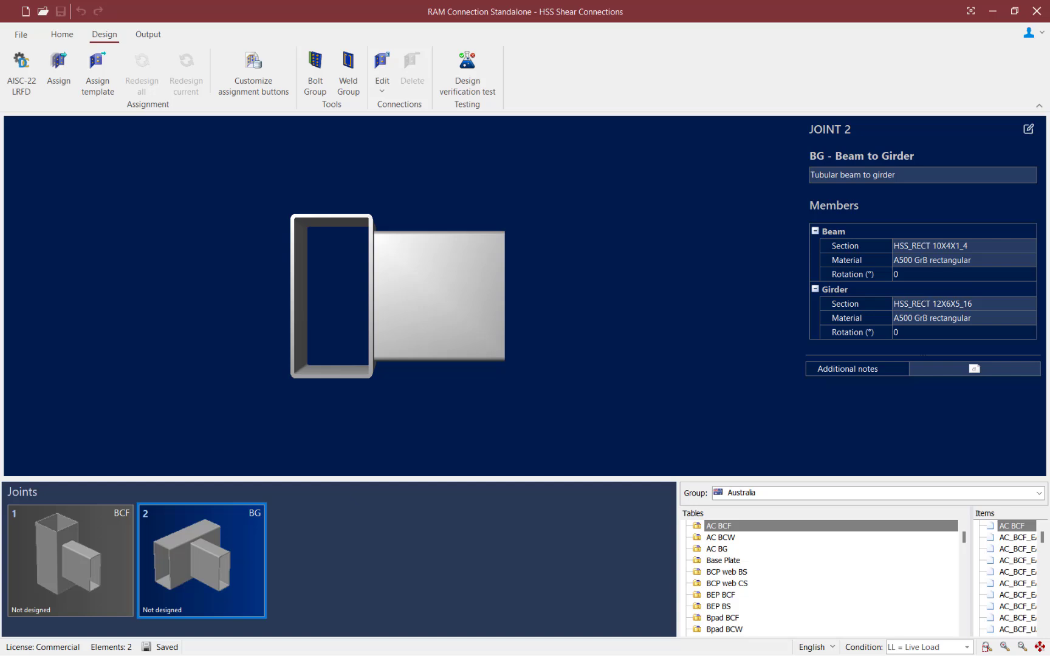
left_click(57, 536)
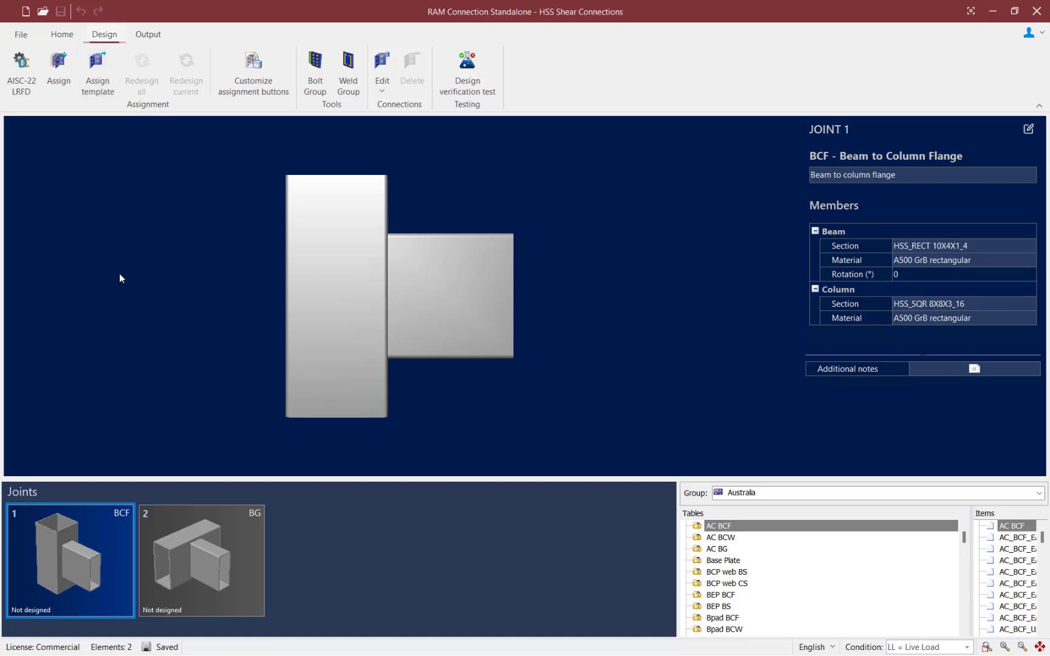
left_click(59, 82)
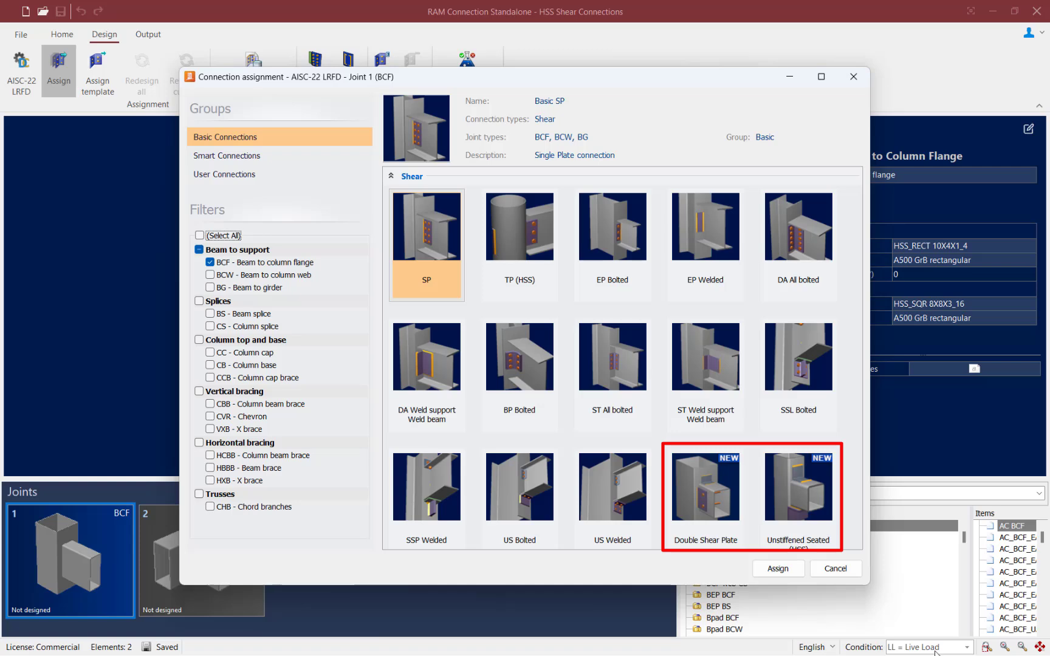
left_click(727, 495)
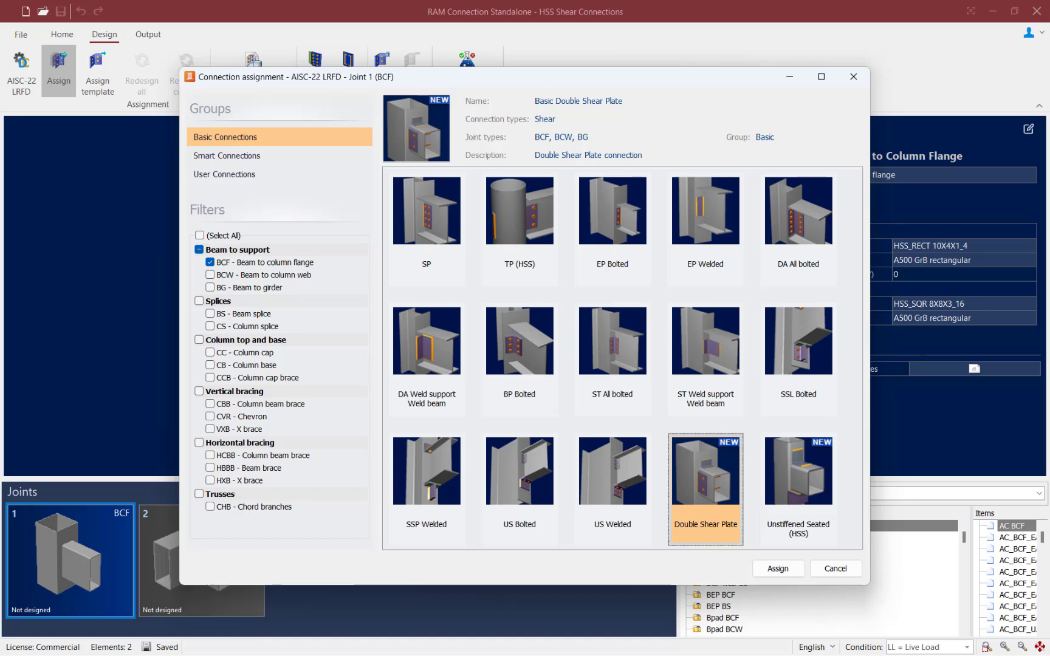
left_click(799, 480)
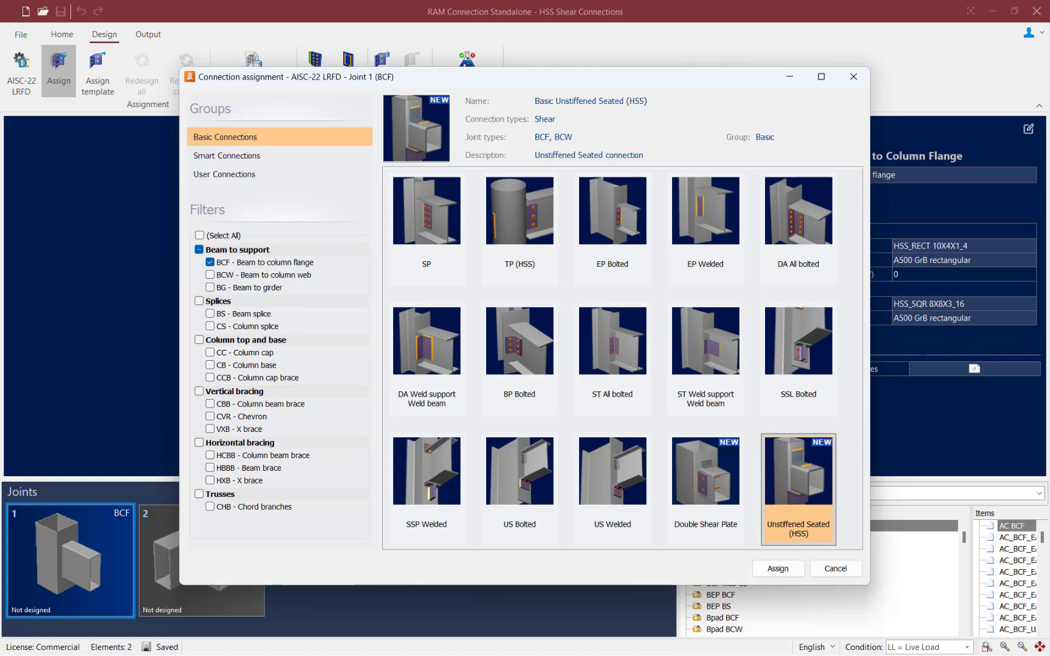
Browse Smart Connections, then assign basic Double Shear Plate DSP_BCF_1/4PL_3B3/4 to Joint 1
left_click(244, 156)
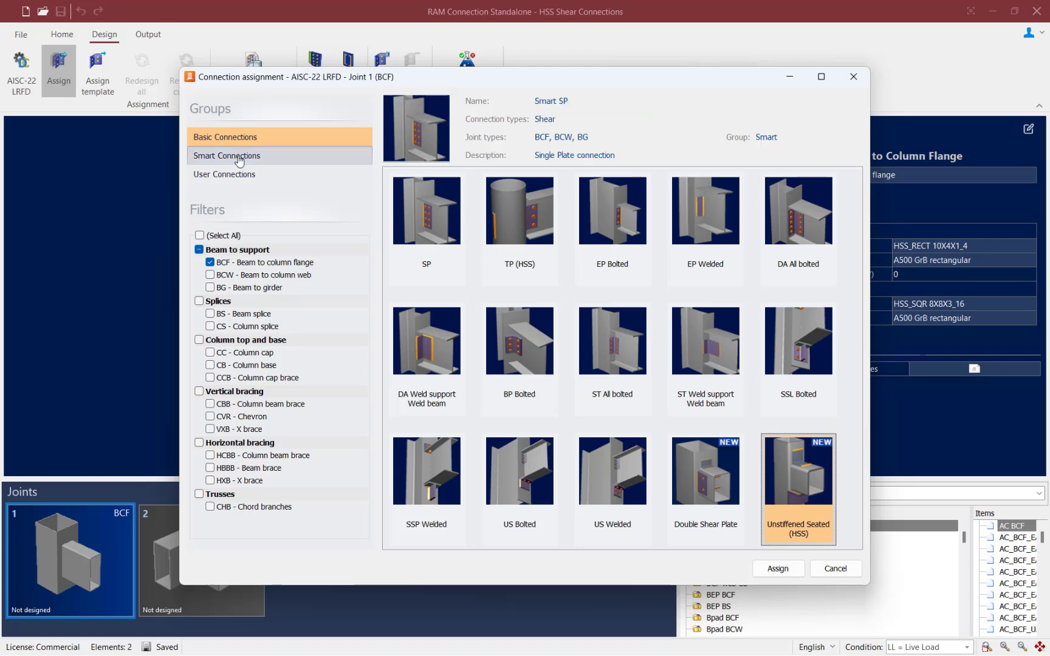
scroll(589, 328, "down", 4)
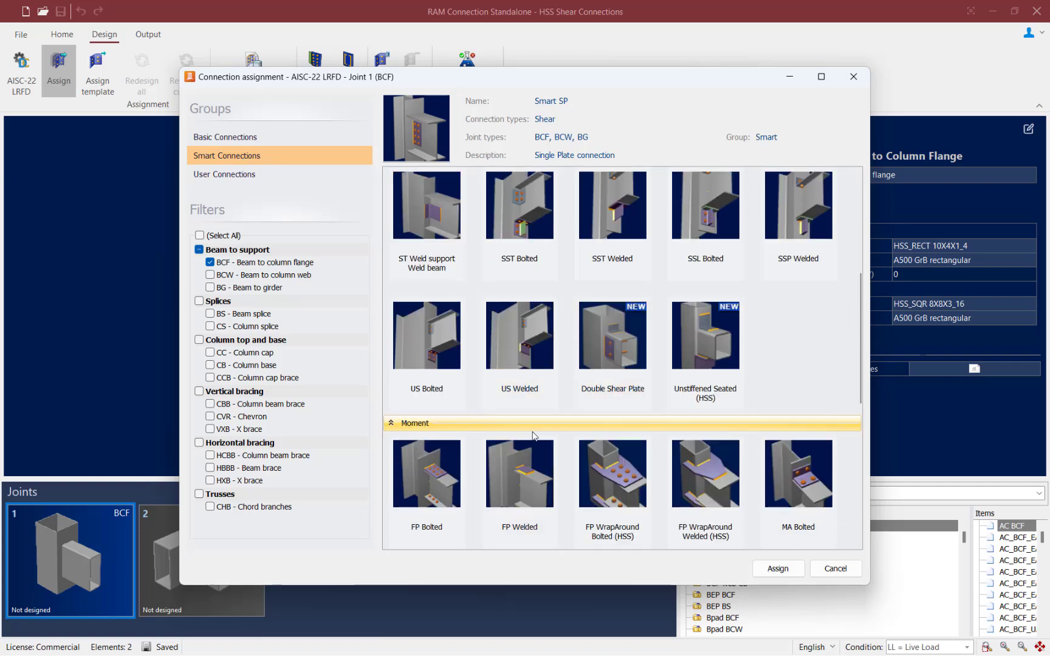
left_click(233, 140)
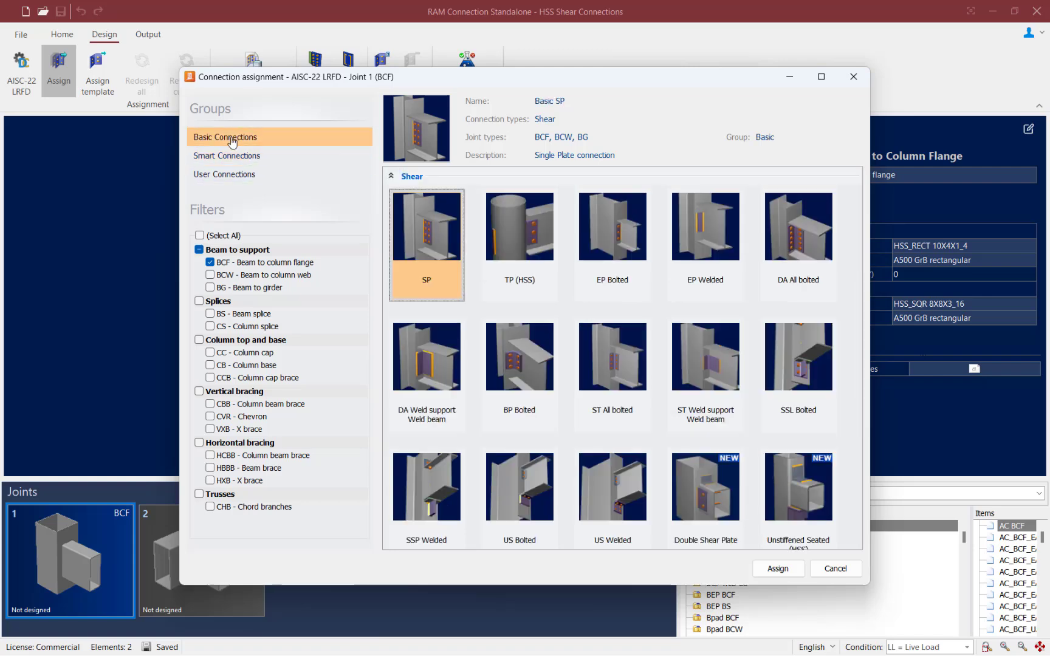
left_click(698, 520)
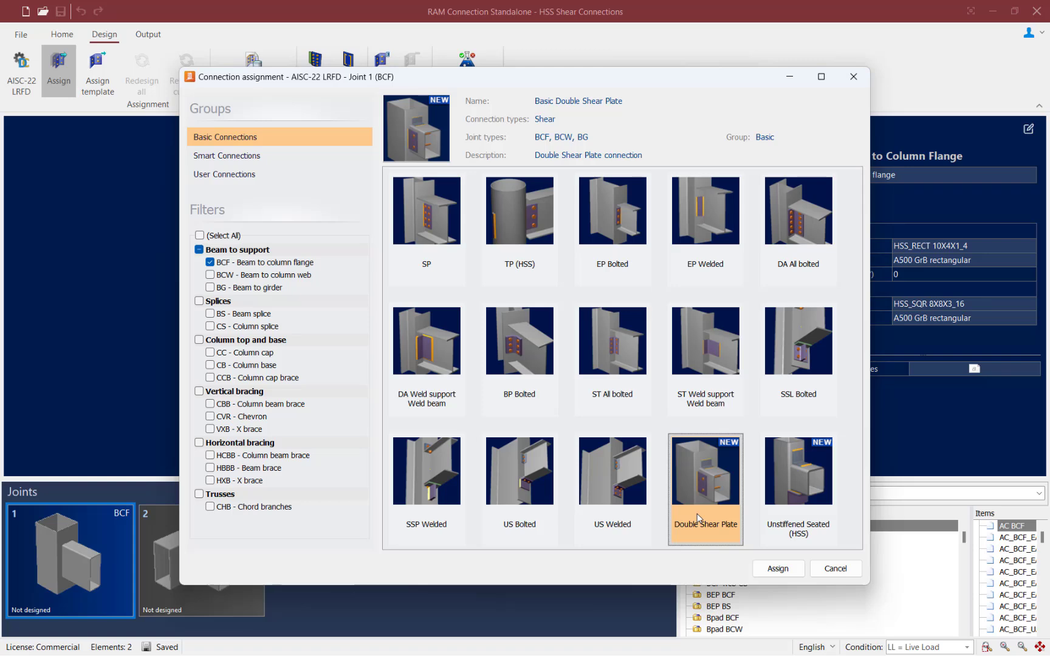
left_click(781, 568)
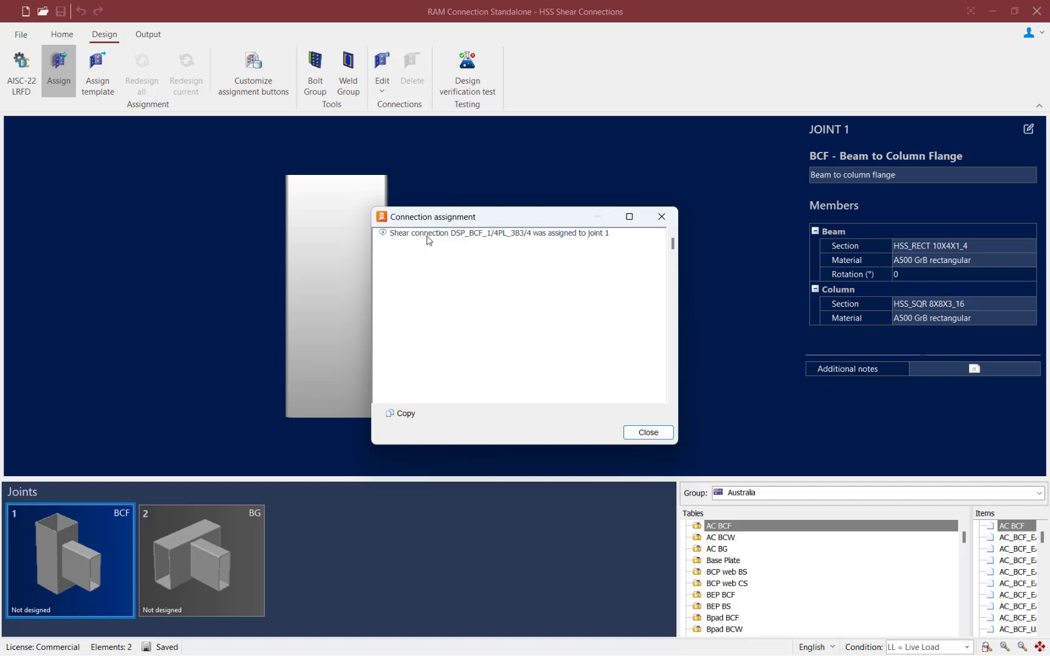
Close the assignment message so Joint 1 shows its three-bolt double shear plate rated 0.78
left_click(645, 433)
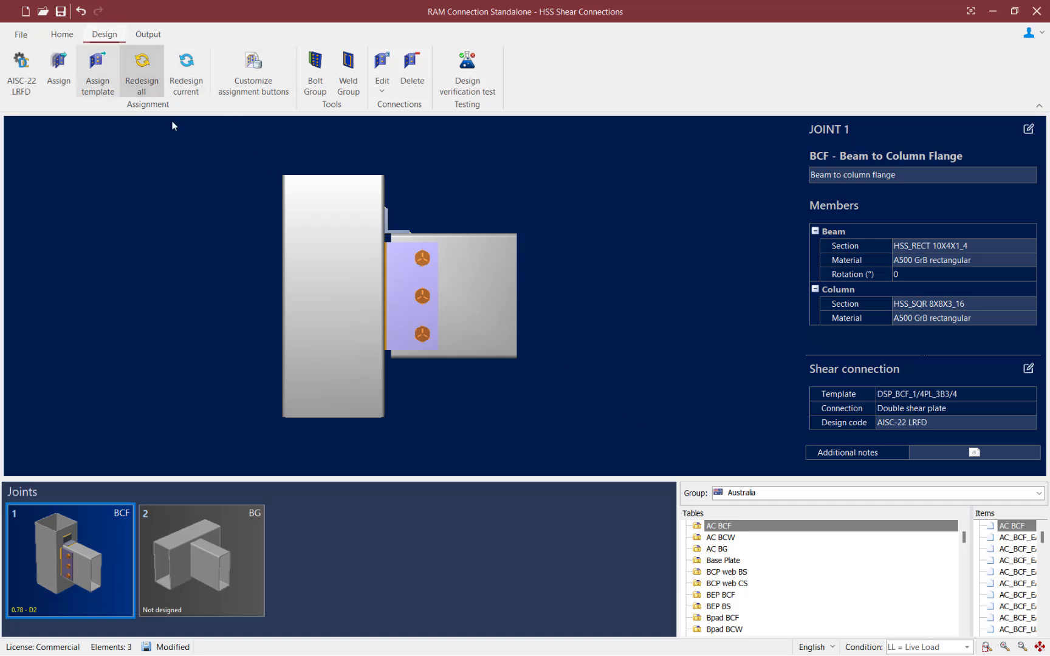
left_click(382, 85)
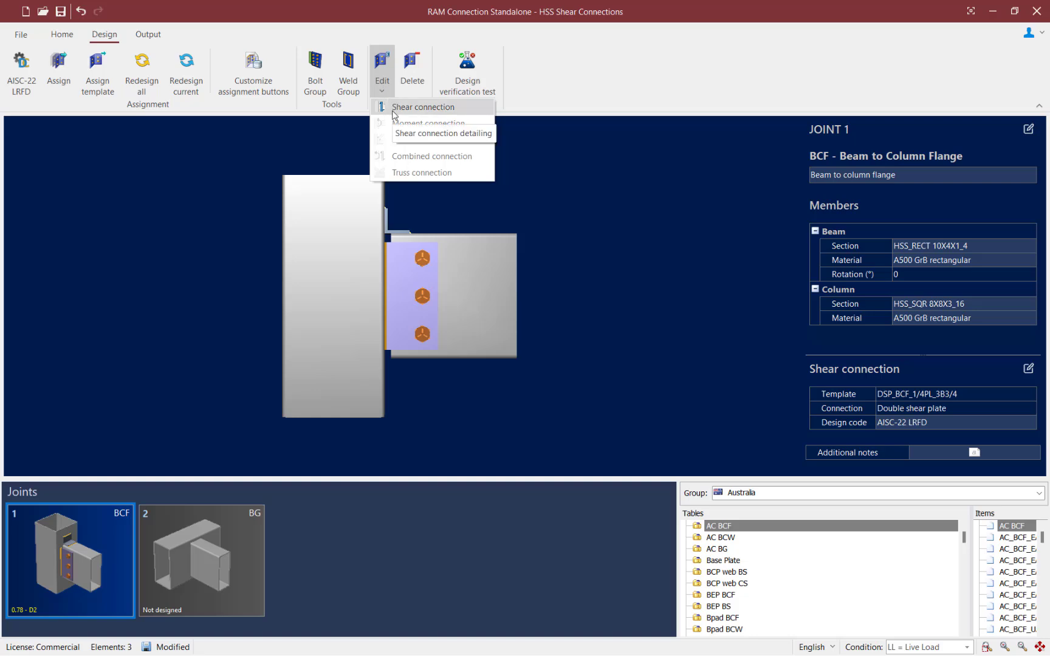
Change Joint 1's shear connection through bolts to United States A325 and view the results report
left_click(392, 108)
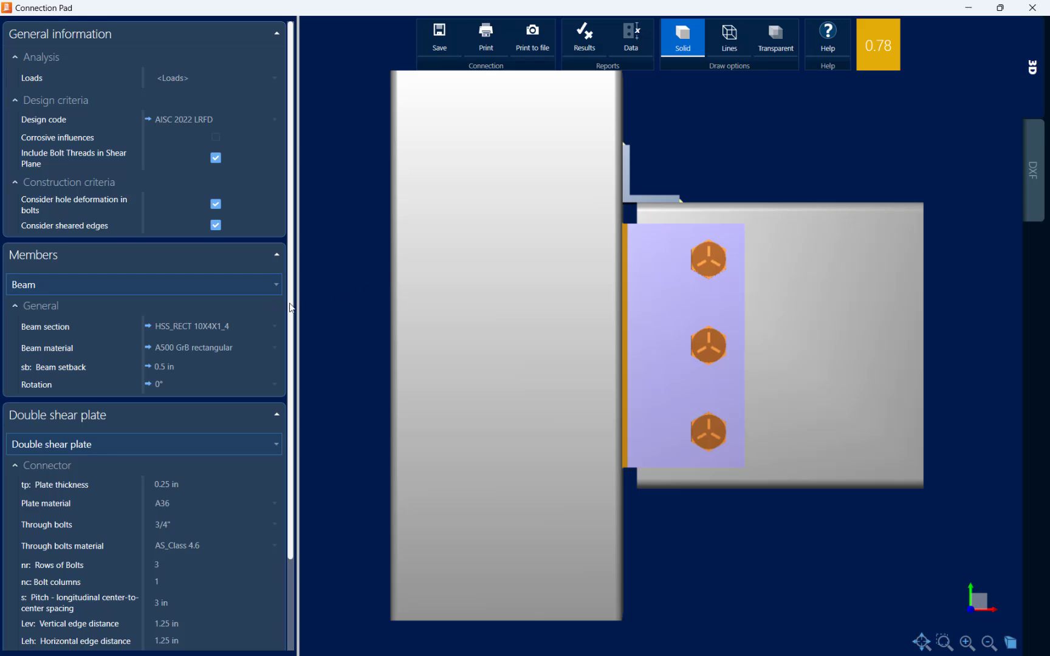
scroll(290, 308, "down", 4)
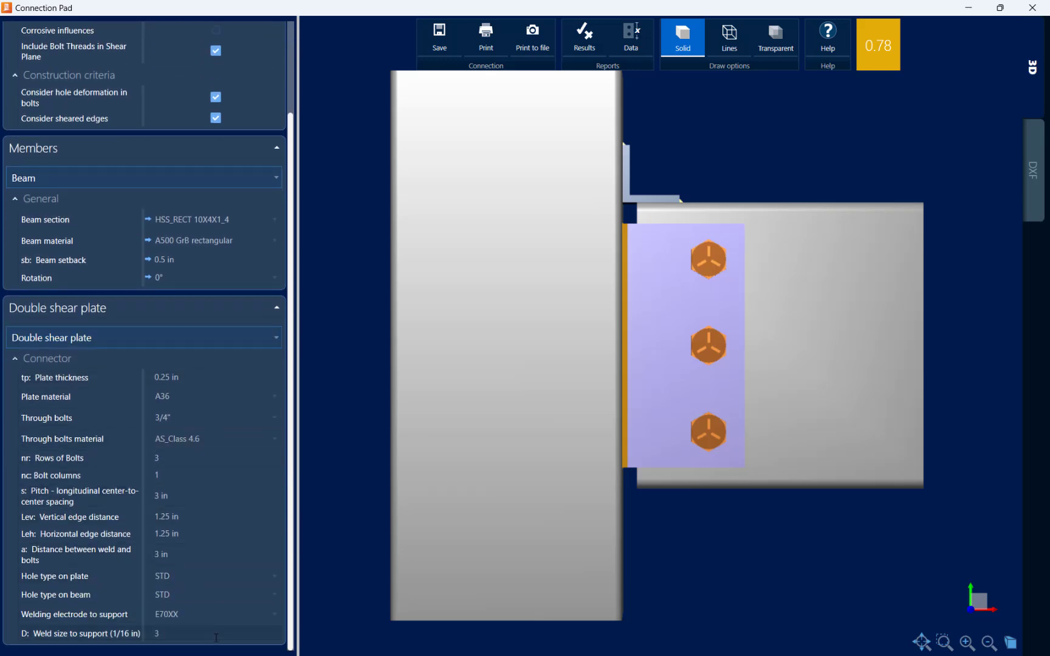
left_click(199, 441)
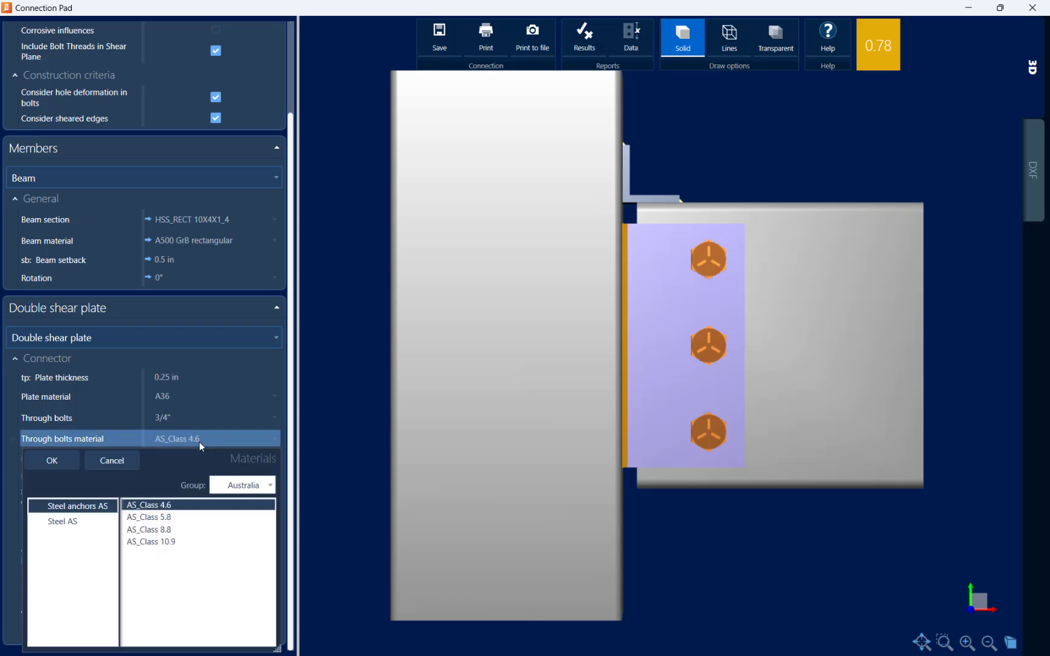
left_click(243, 486)
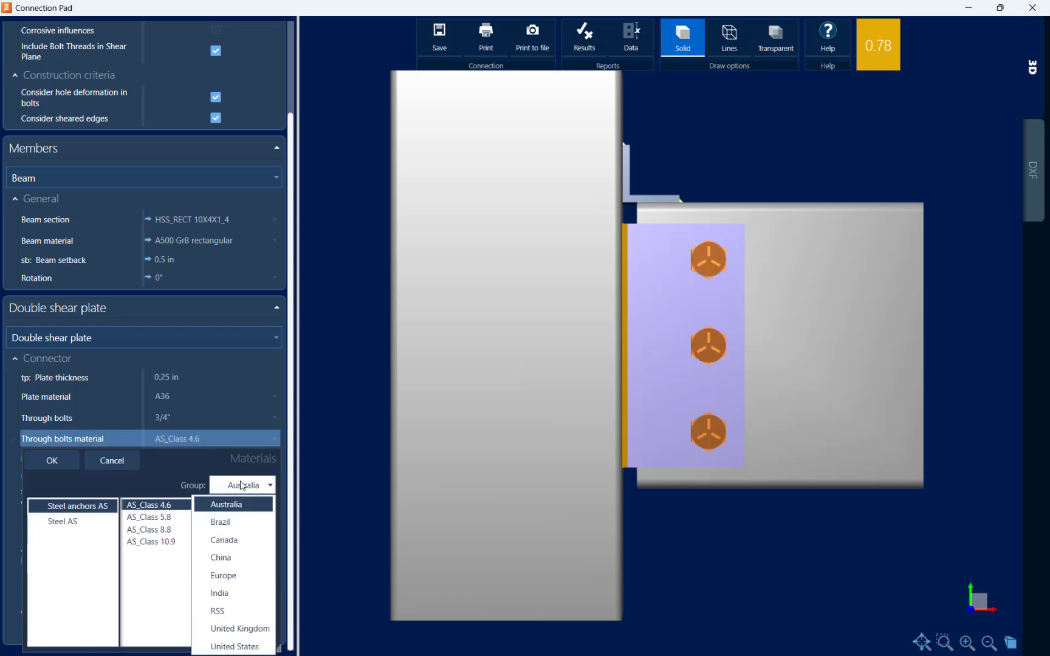
left_click(234, 647)
left_click(70, 523)
left_click(137, 603)
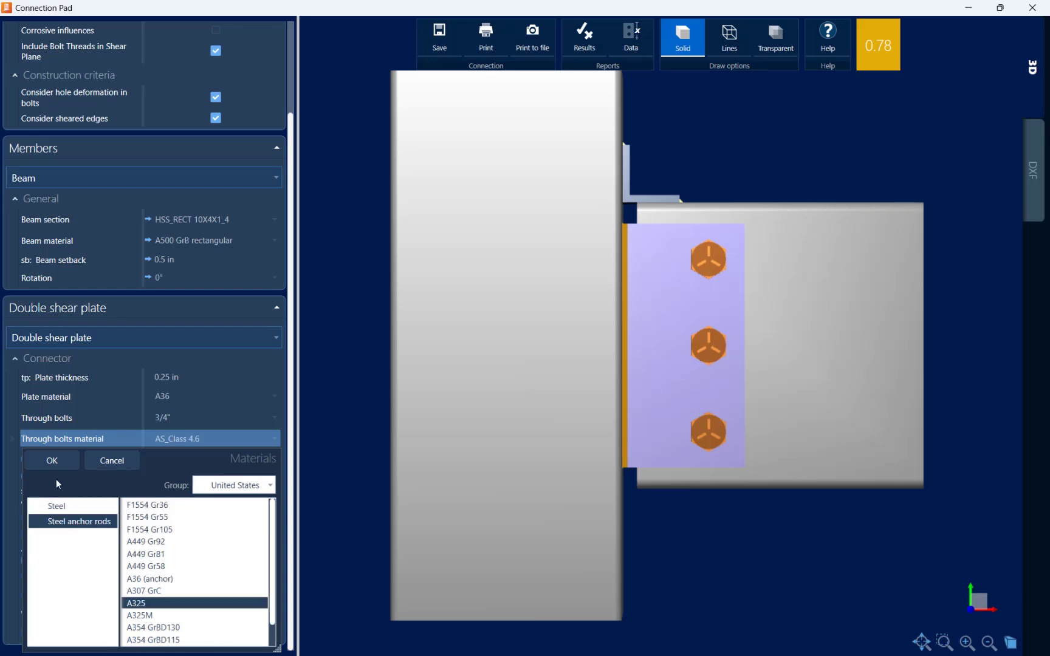
left_click(52, 461)
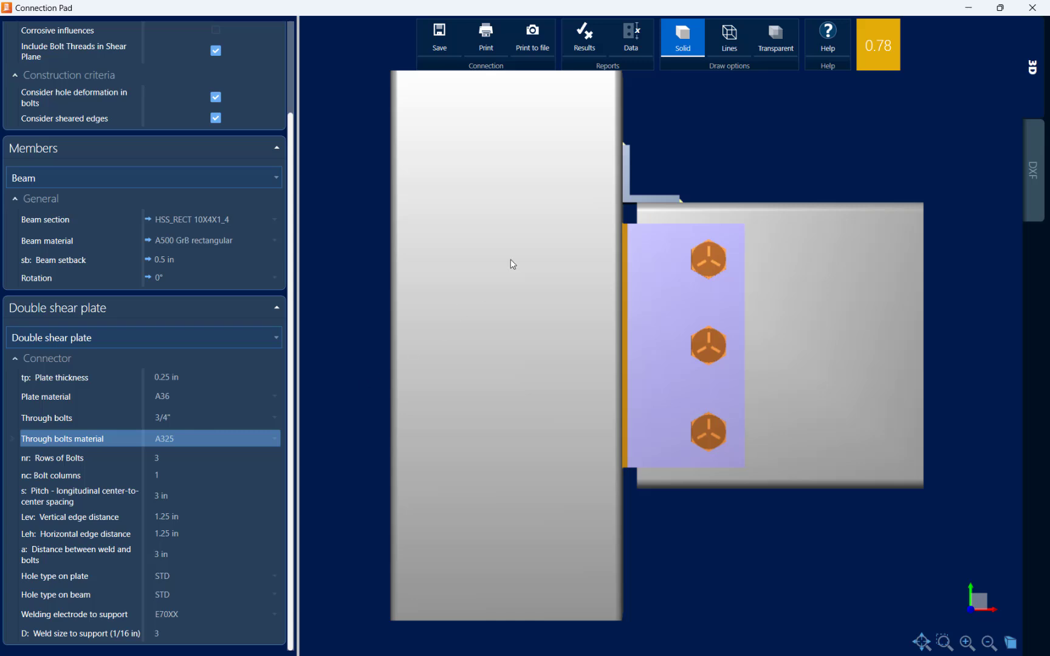
left_click(584, 45)
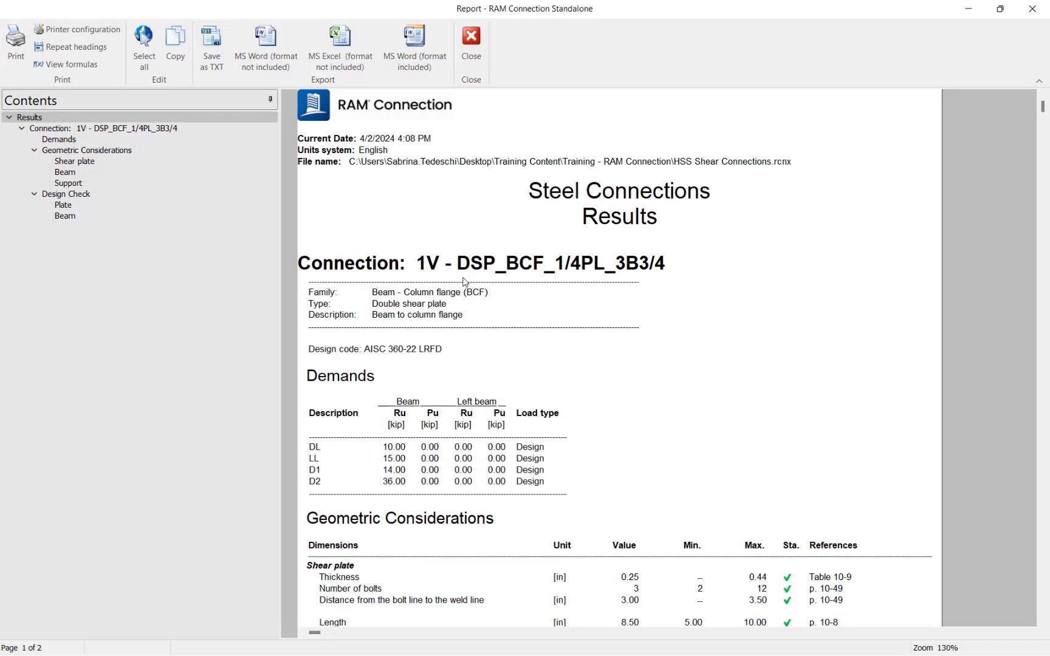
scroll(465, 286, "down", 5)
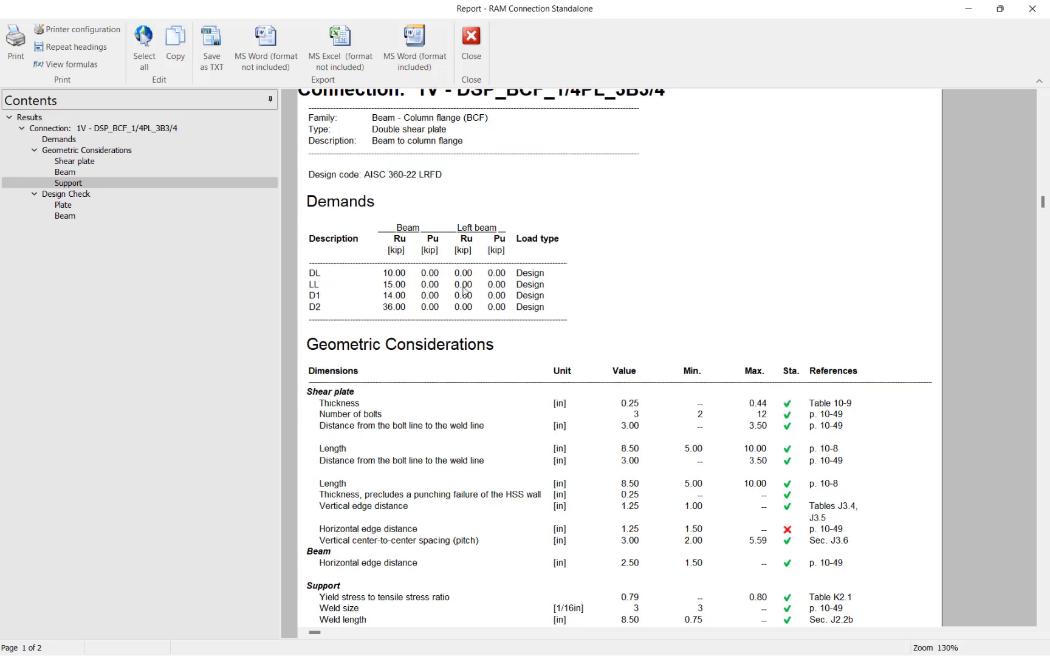
scroll(465, 292, "down", 1)
left_click(375, 460)
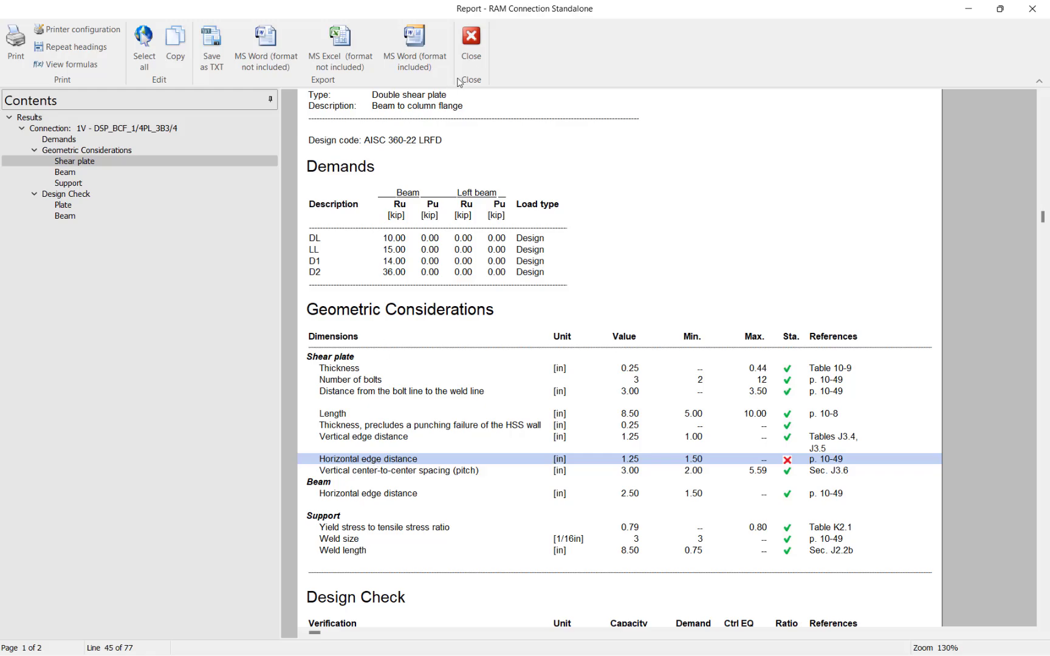
left_click(472, 58)
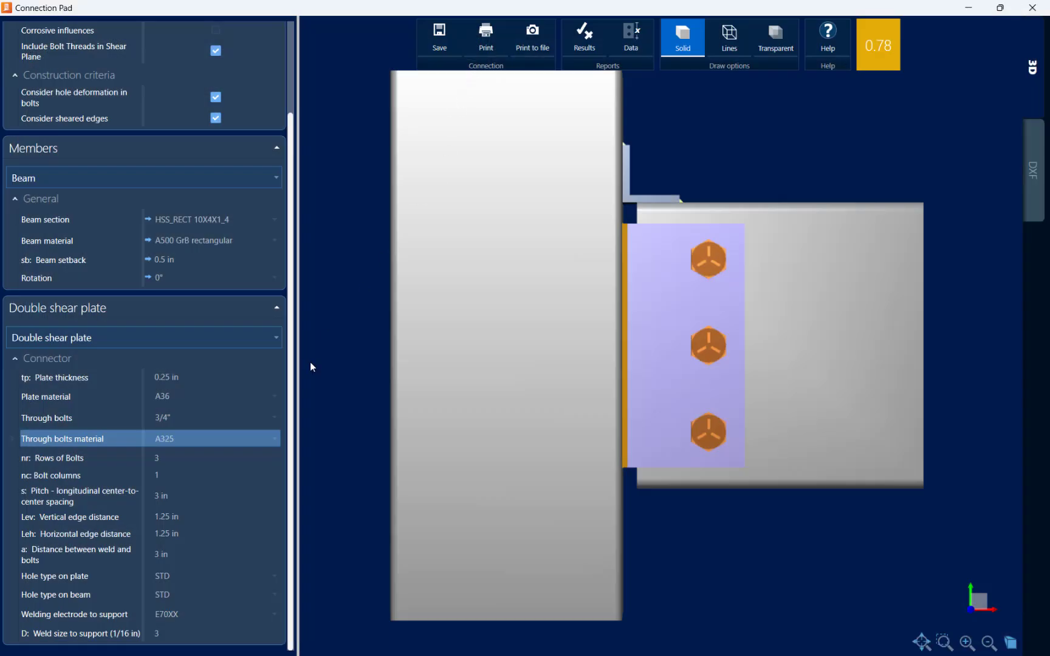
left_click(193, 535)
type("1.5")
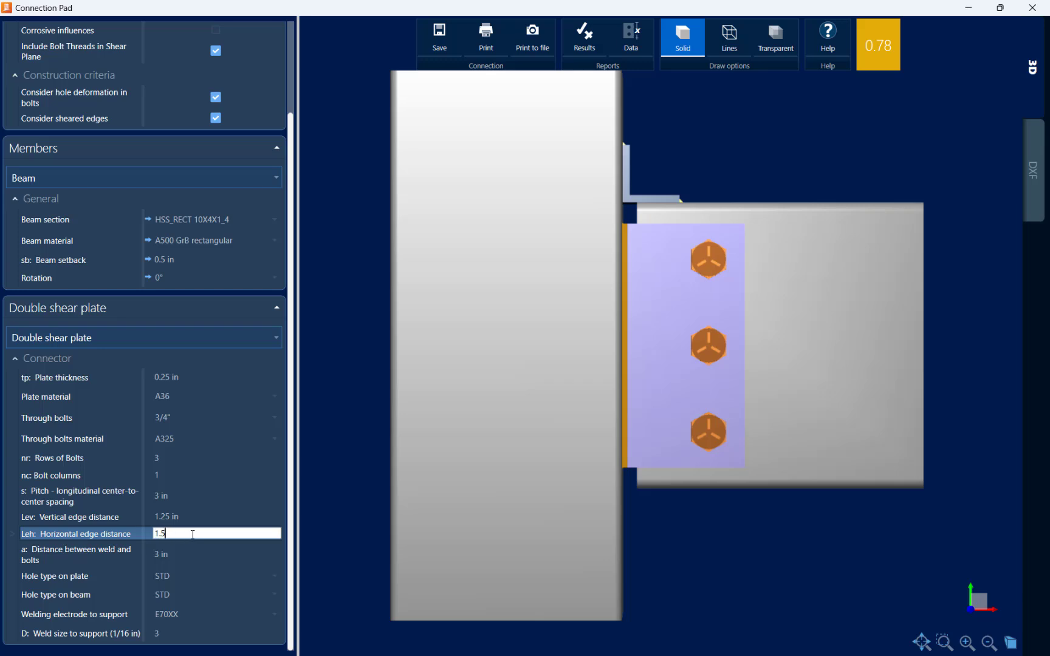
key("Tab")
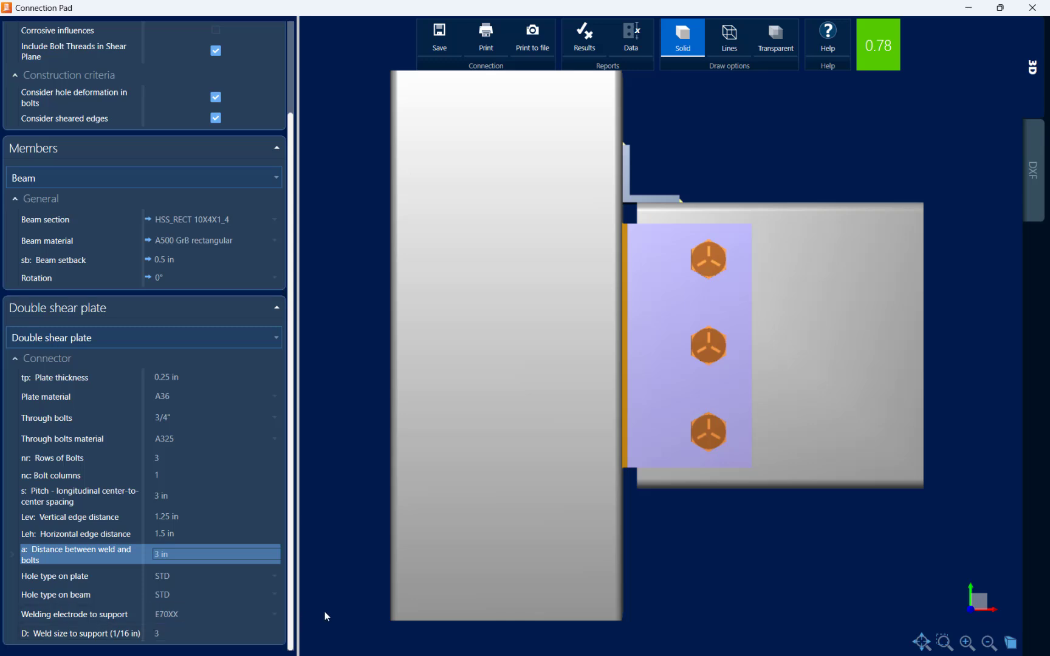
Review the double shear plate's DXF drawings, save the design, and close Connection Pad
left_click(1038, 209)
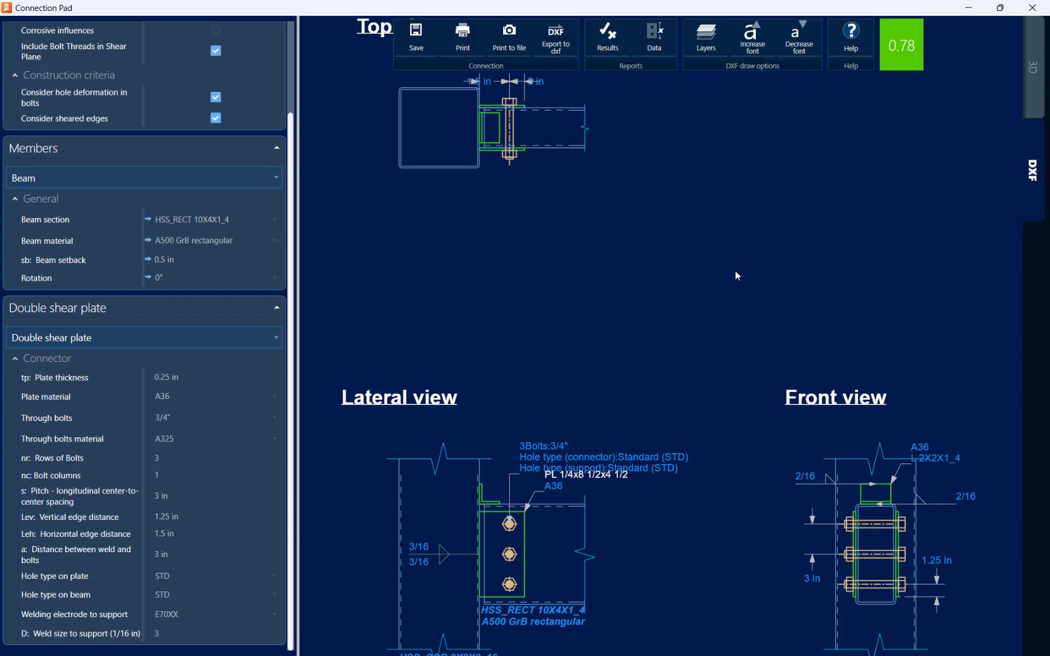
left_click(424, 35)
left_click(1032, 7)
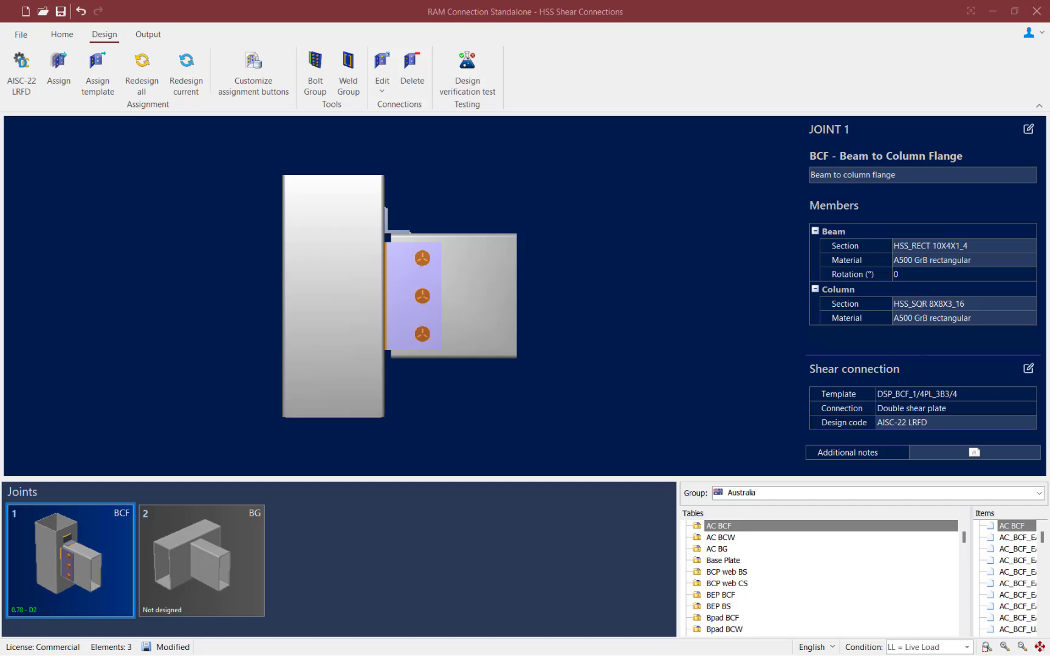
Copy Joint 1 with its connections into a new Joint 3 and select Joint 3
left_click(39, 588)
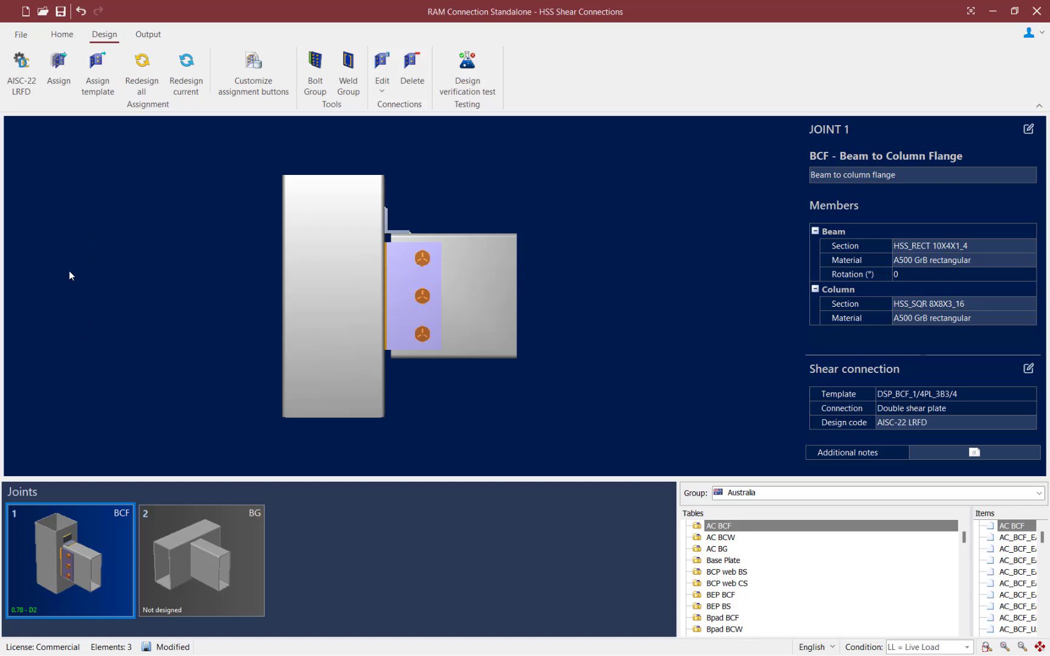
left_click(65, 35)
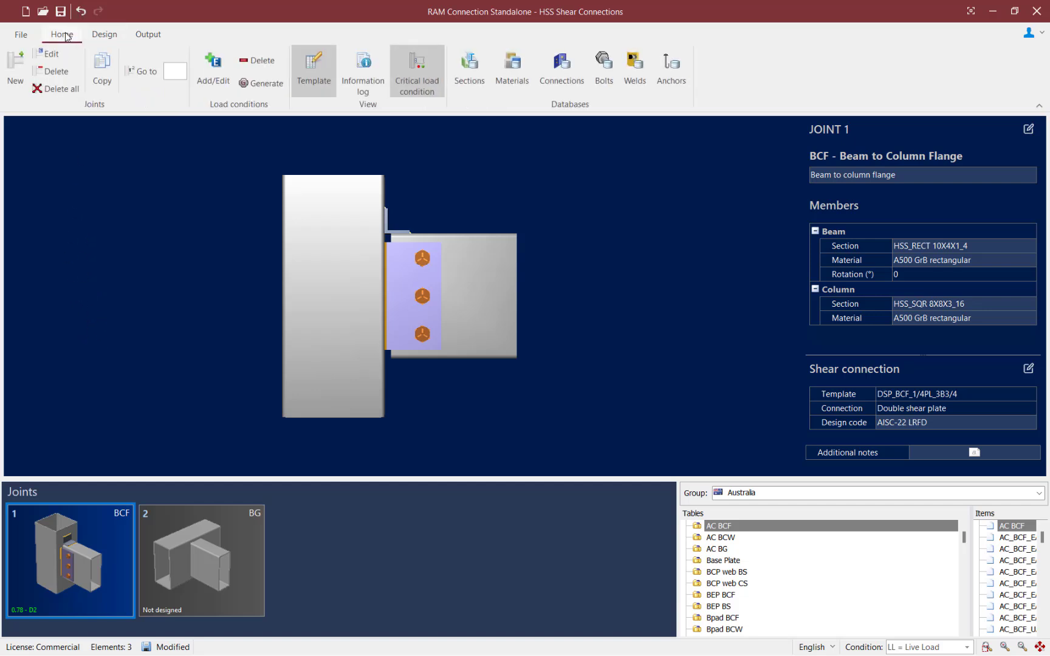
left_click(102, 71)
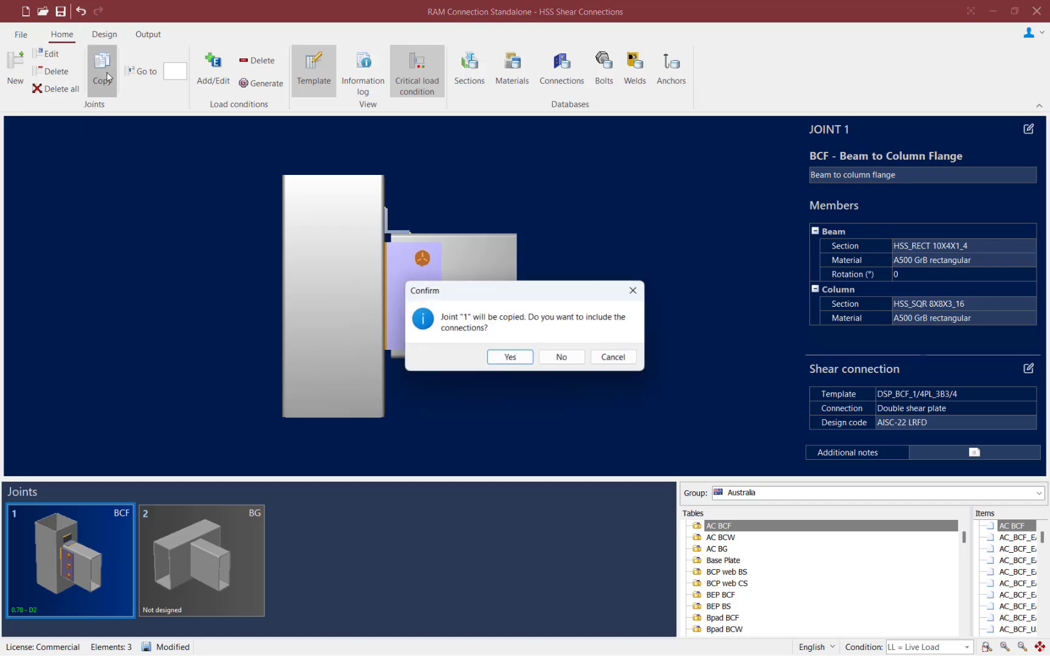
left_click(510, 358)
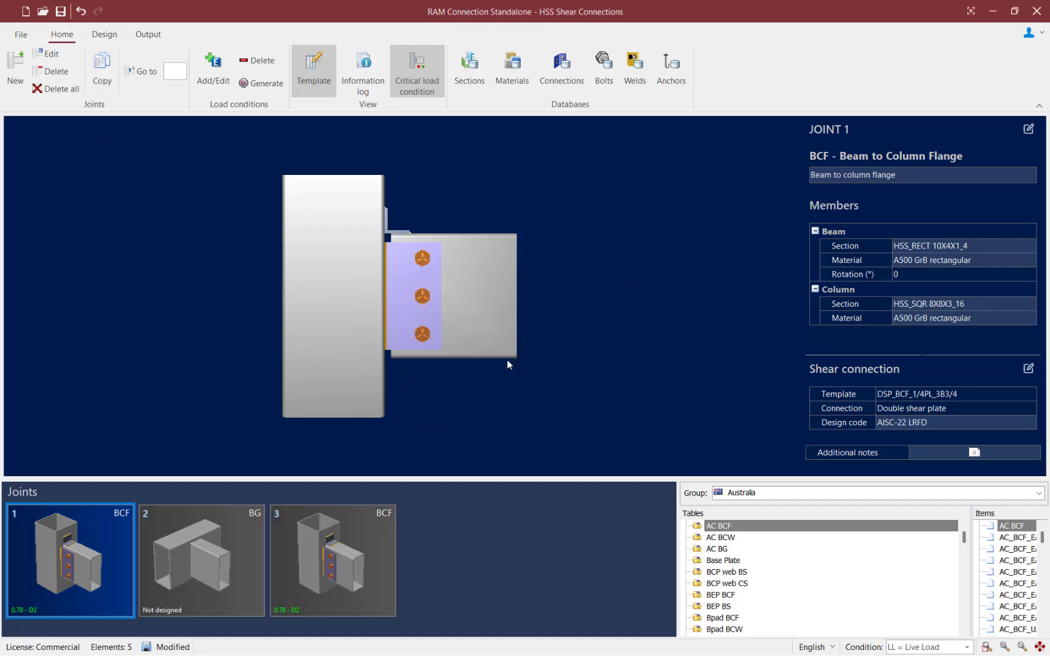
left_click(331, 553)
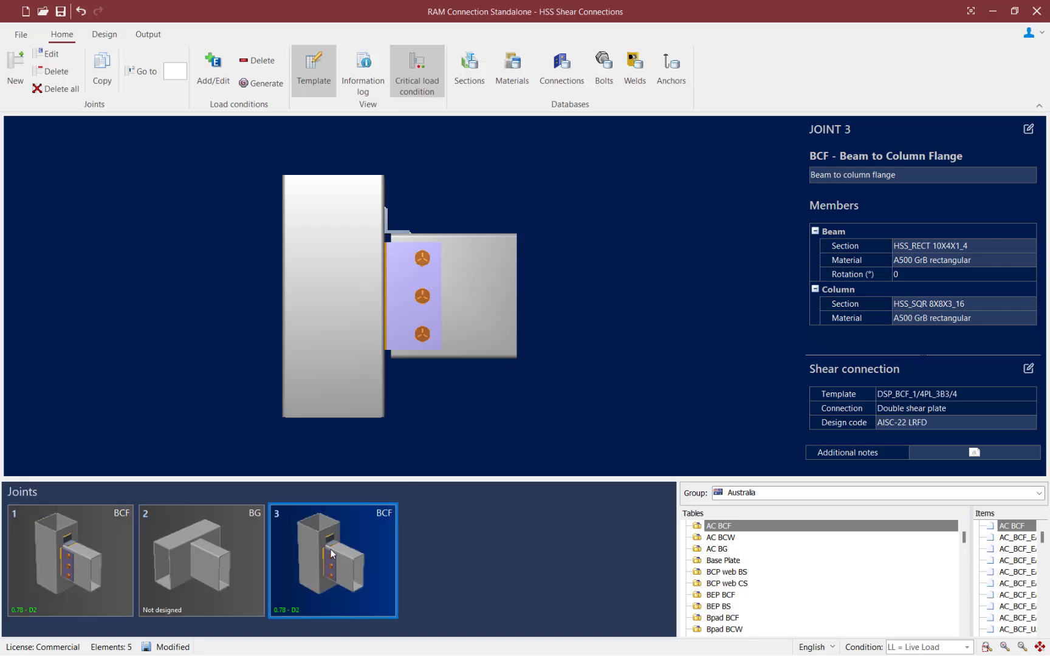
Assign Unstiffened Seated (HSS) connection USHSS_BCF_L 4x4x1/4x4 to Joint 3, designing at 0.91
left_click(113, 34)
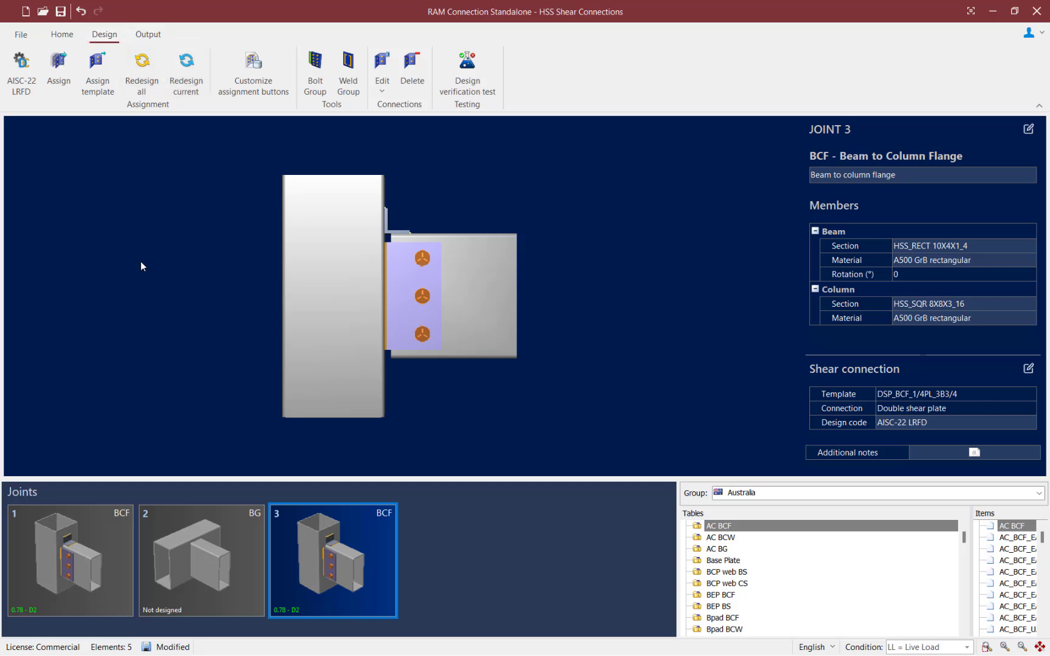
left_click(55, 84)
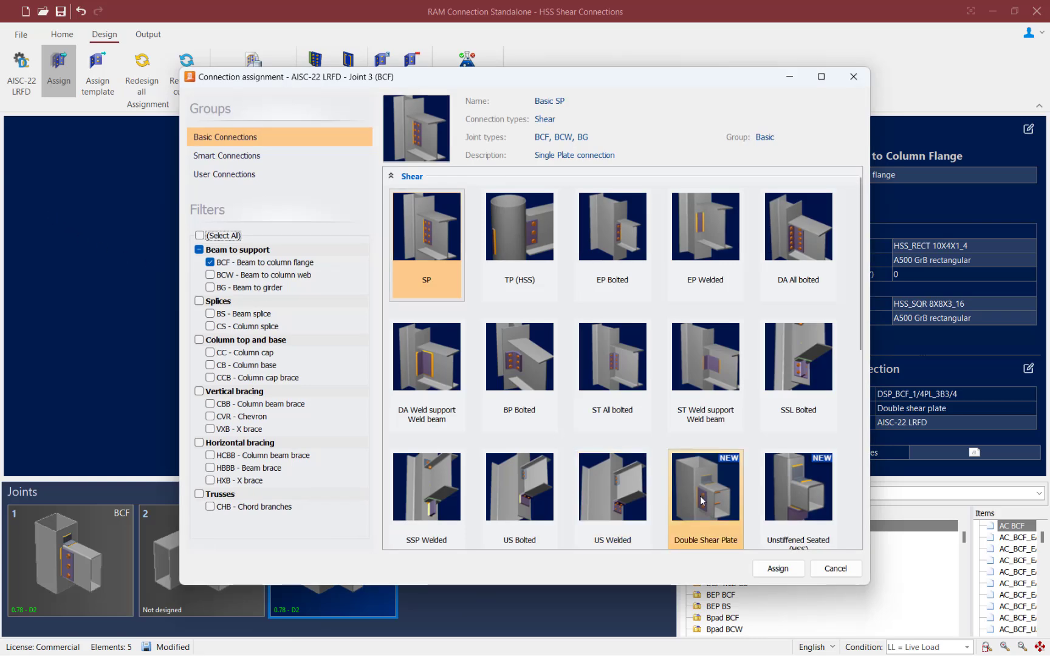
left_click(769, 505)
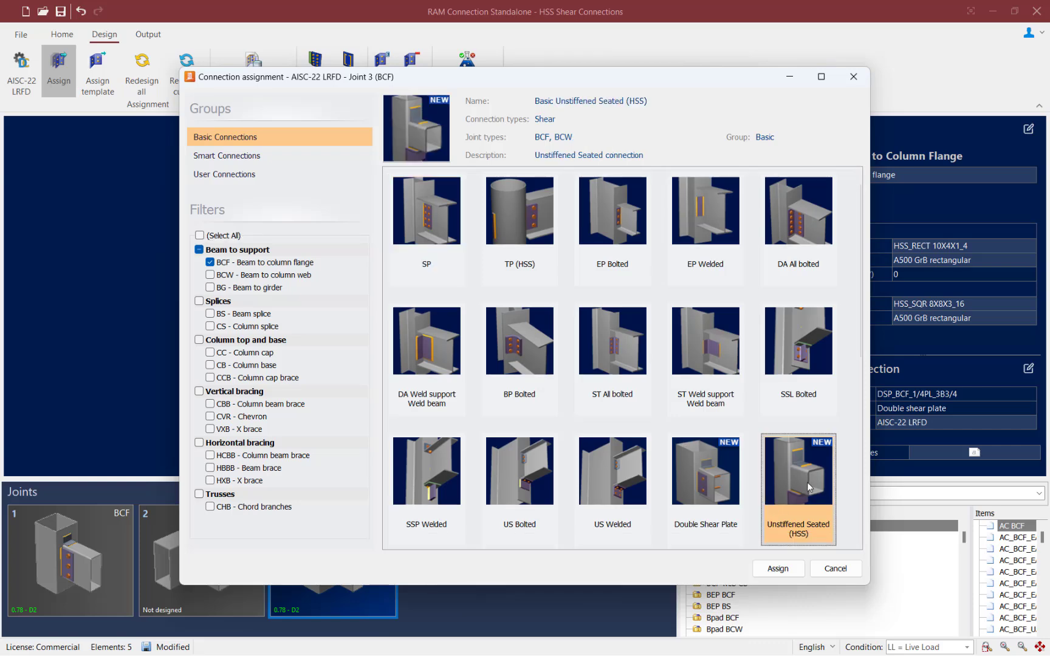
left_click(773, 571)
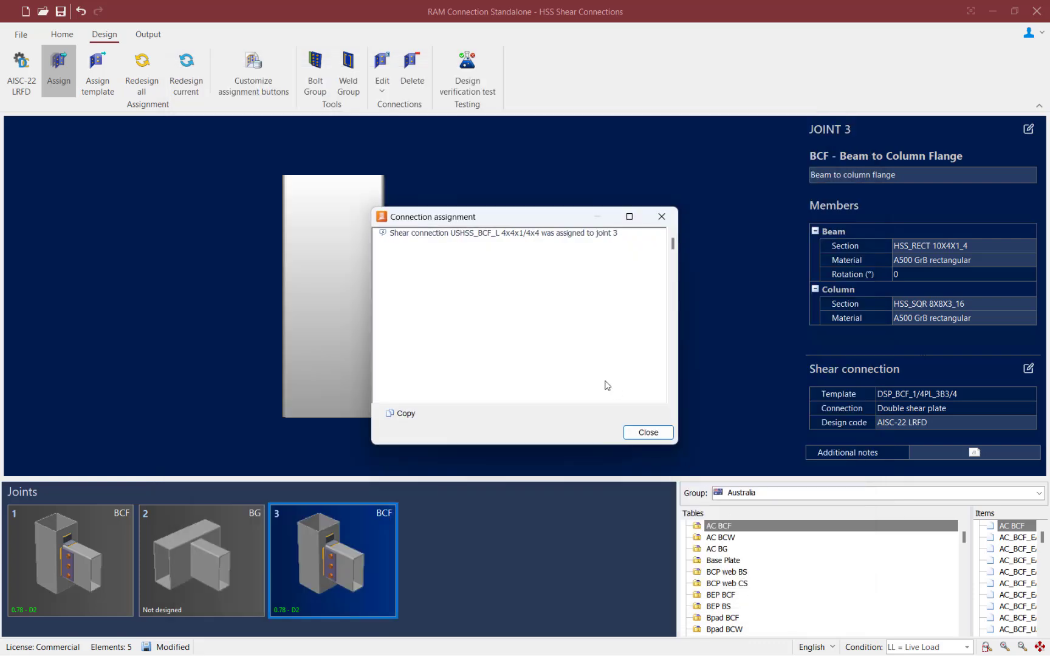
left_click(649, 434)
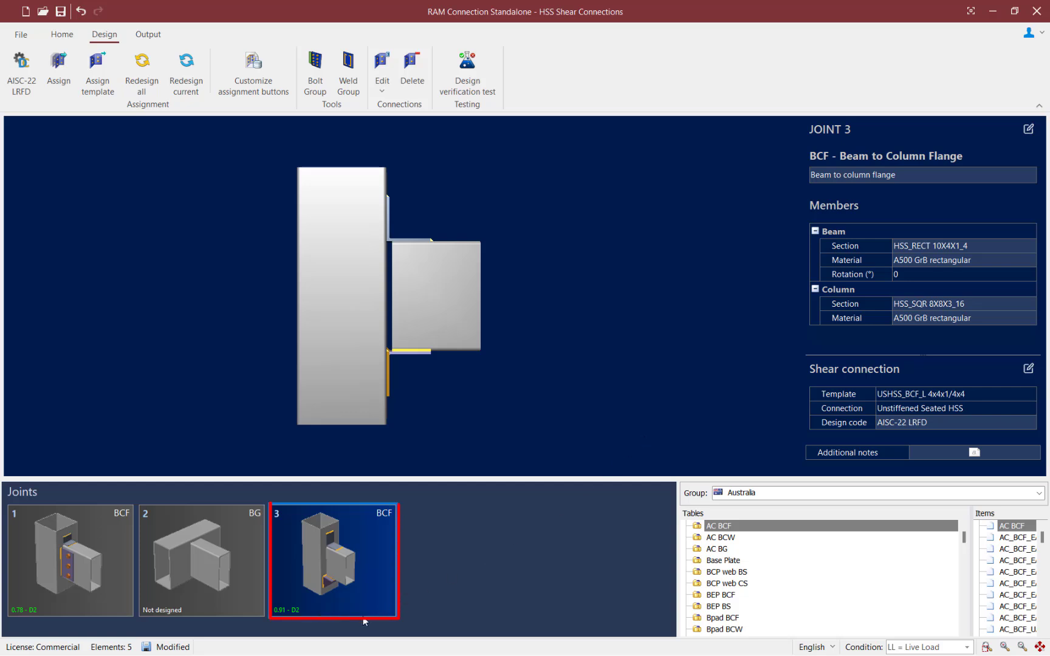
left_click(289, 613)
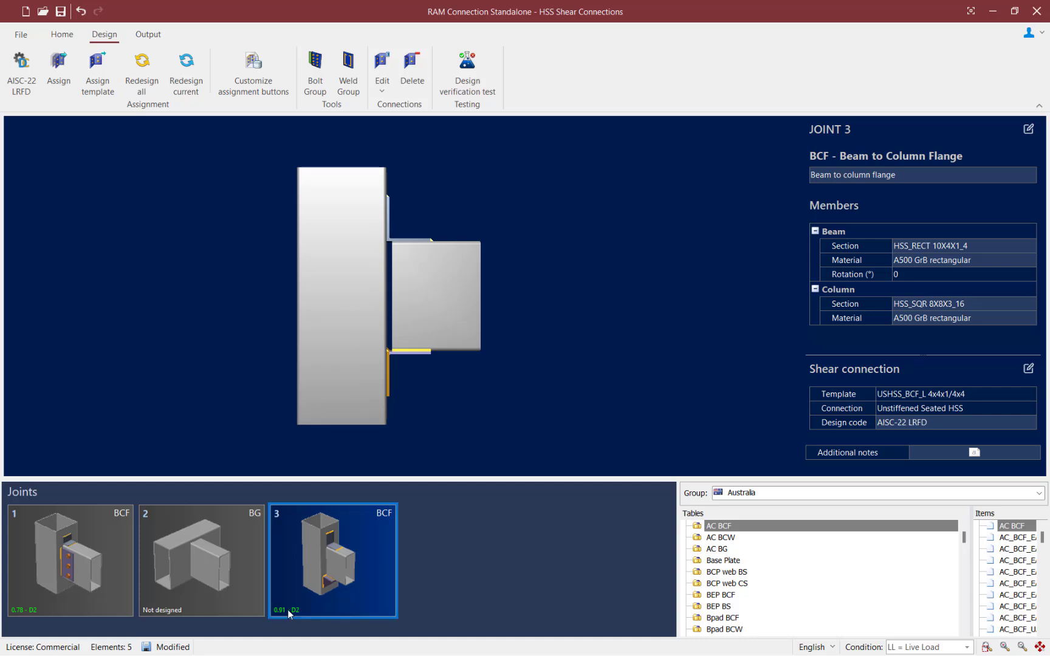
left_click(383, 76)
left_click(396, 108)
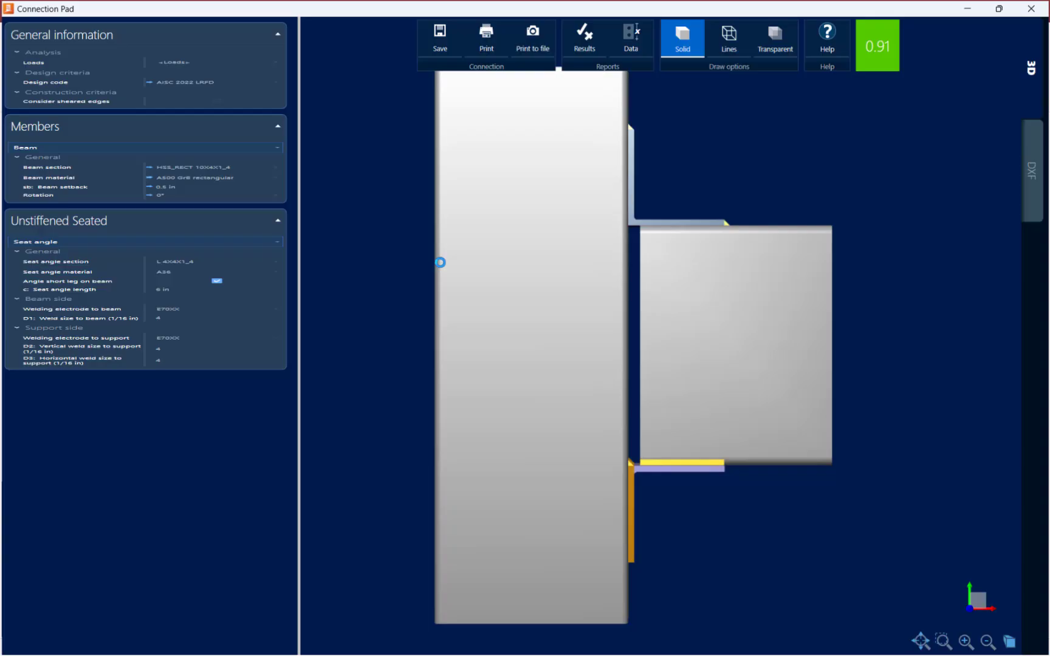
left_click_drag(511, 335, 452, 382)
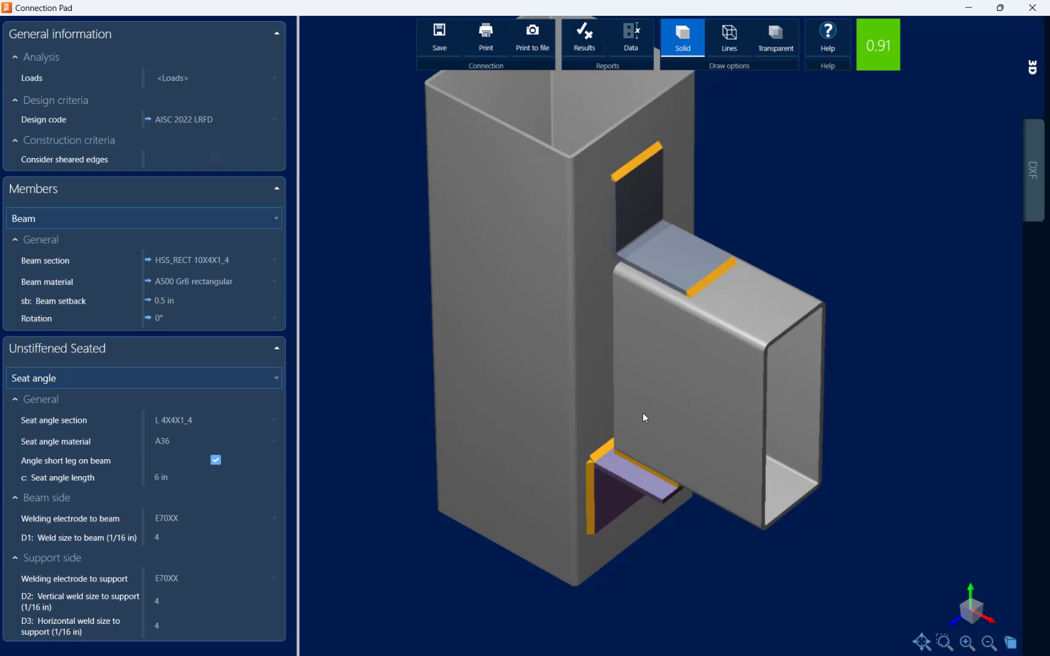
left_click(1028, 10)
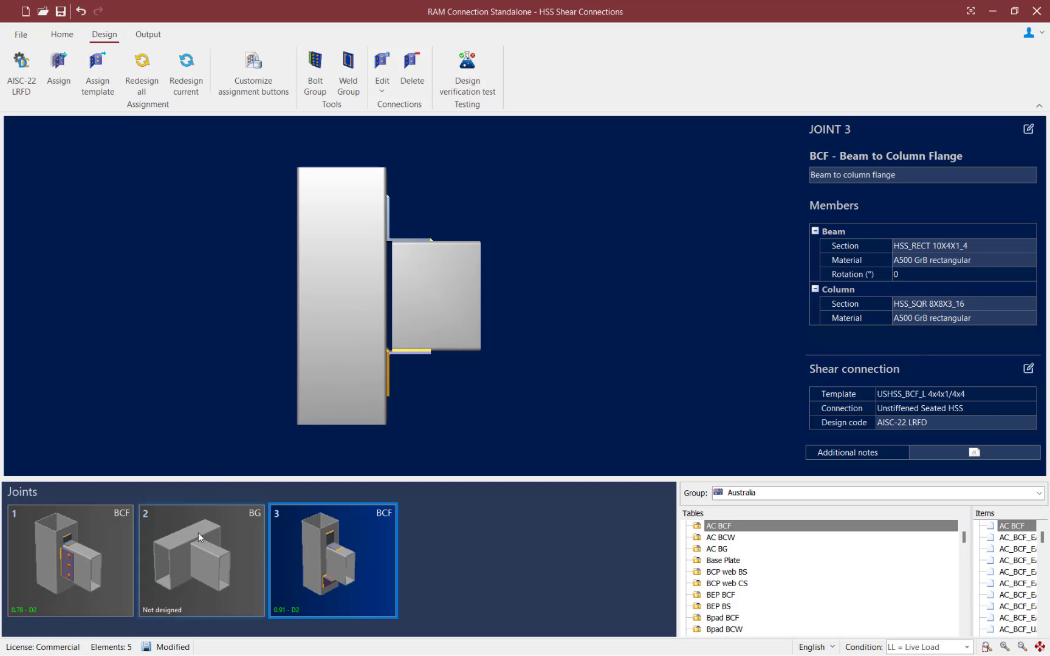
Assign Double Shear Plate connection DSP_BG_1/4PL_3B1/2 to the beam-to-girder Joint 2
left_click(245, 541)
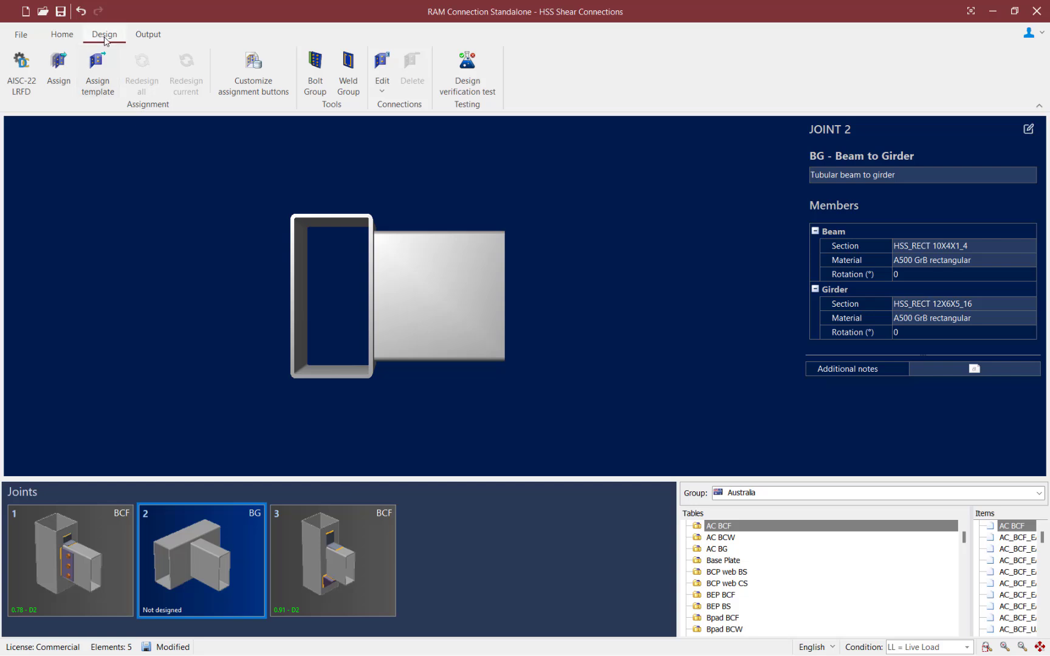
left_click(59, 72)
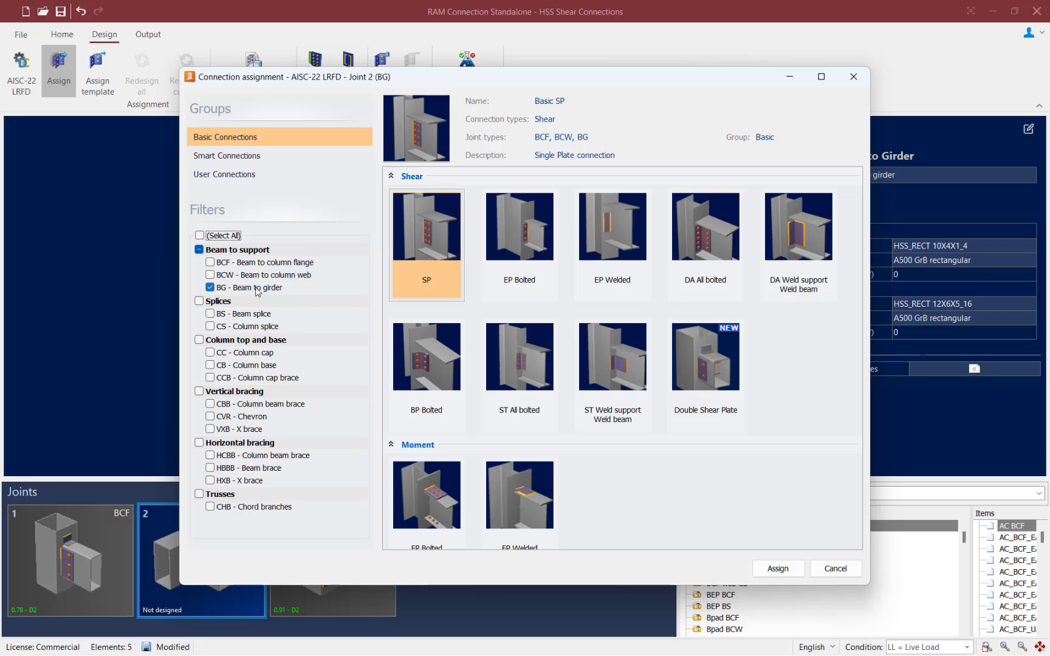
left_click(704, 396)
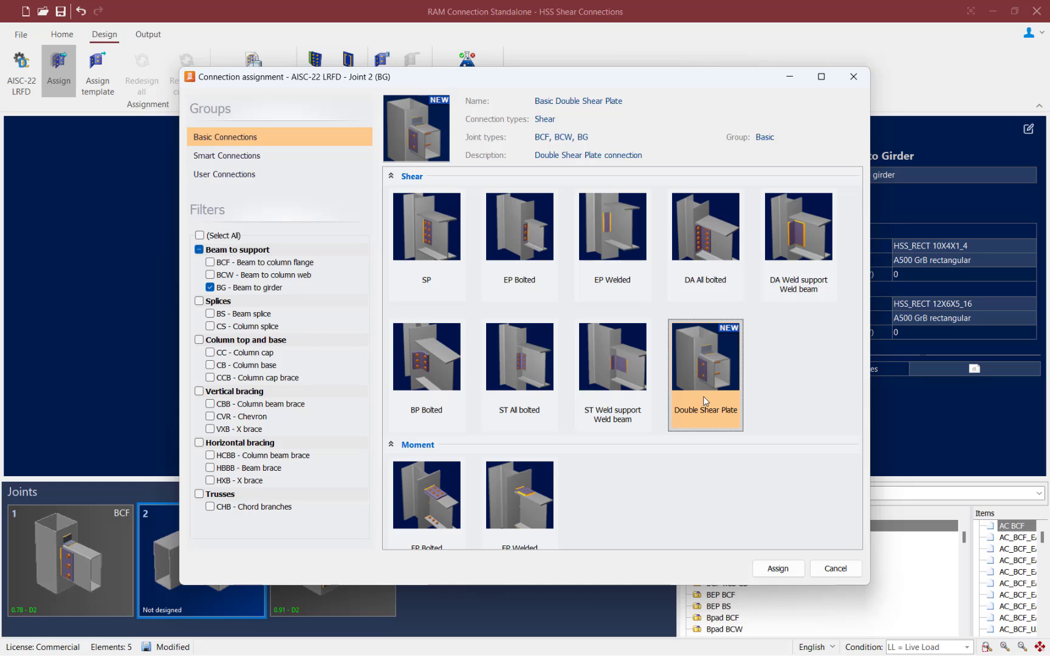
left_click(779, 568)
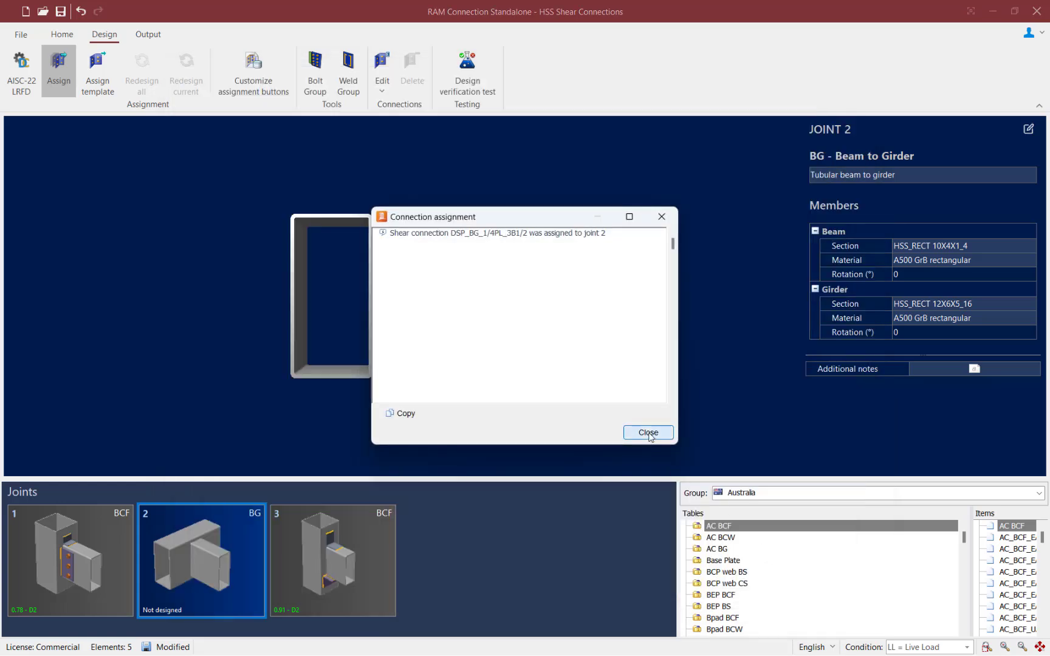
left_click(647, 433)
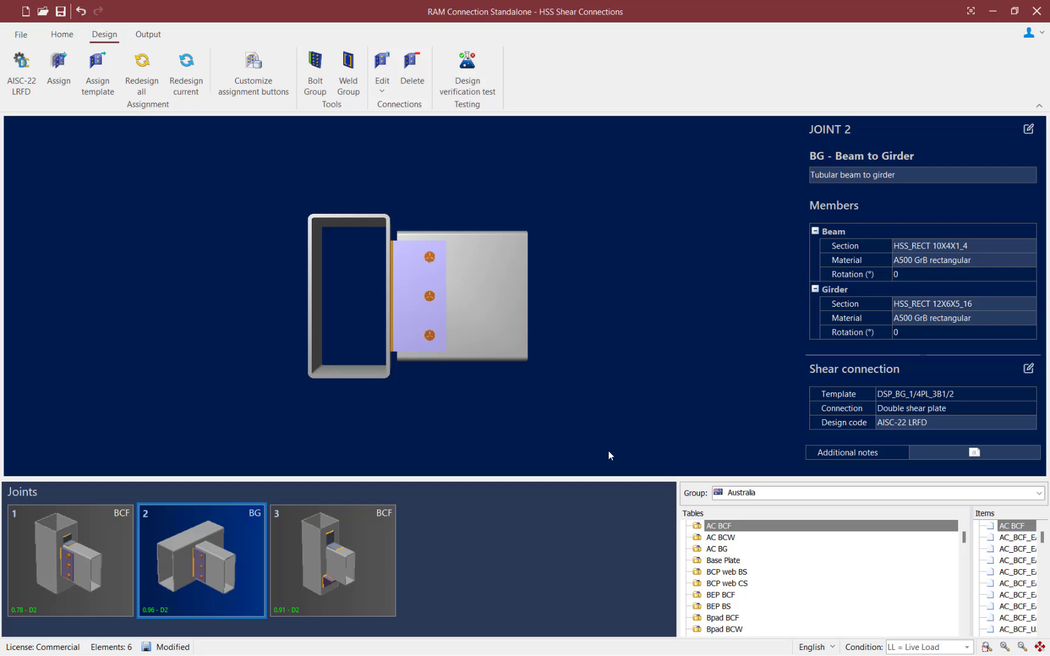
left_click(382, 90)
left_click(384, 108)
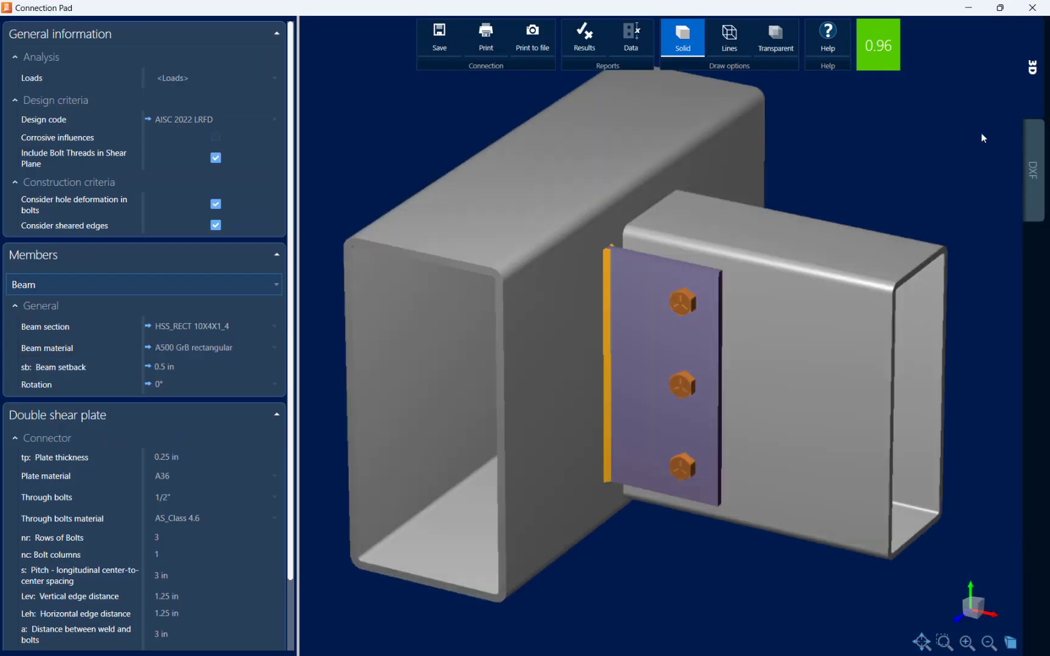
left_click(1031, 8)
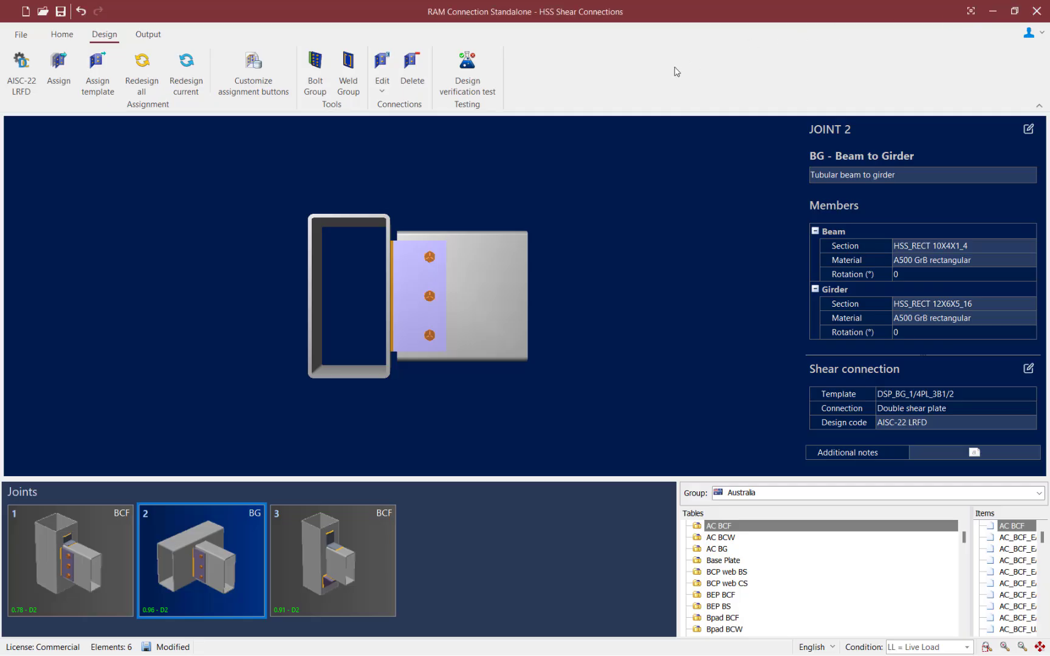